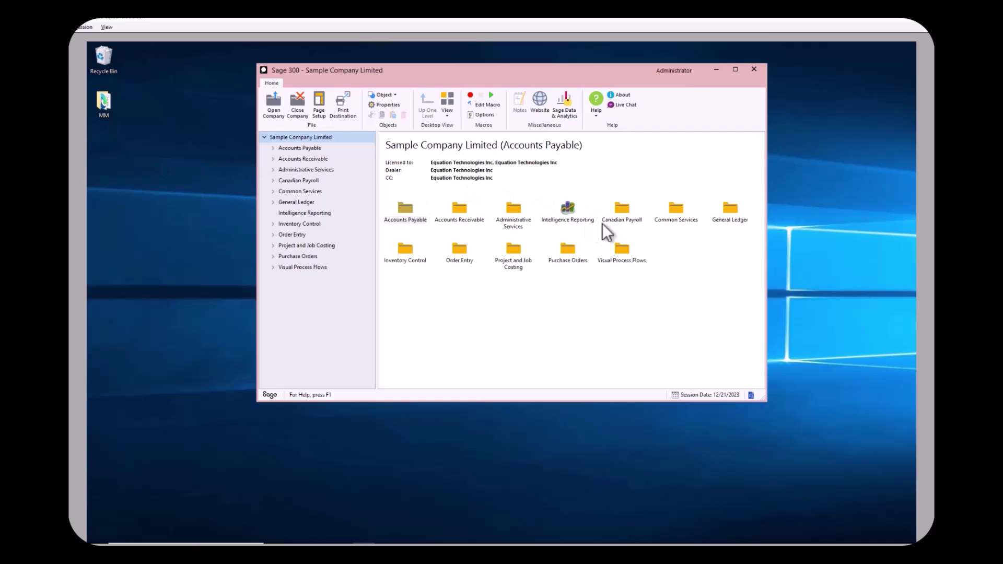
# Open G/L Accounts under General Ledger, which displays account 1027 'Bank account, corporate'.
pyautogui.doubleClick(734, 212)
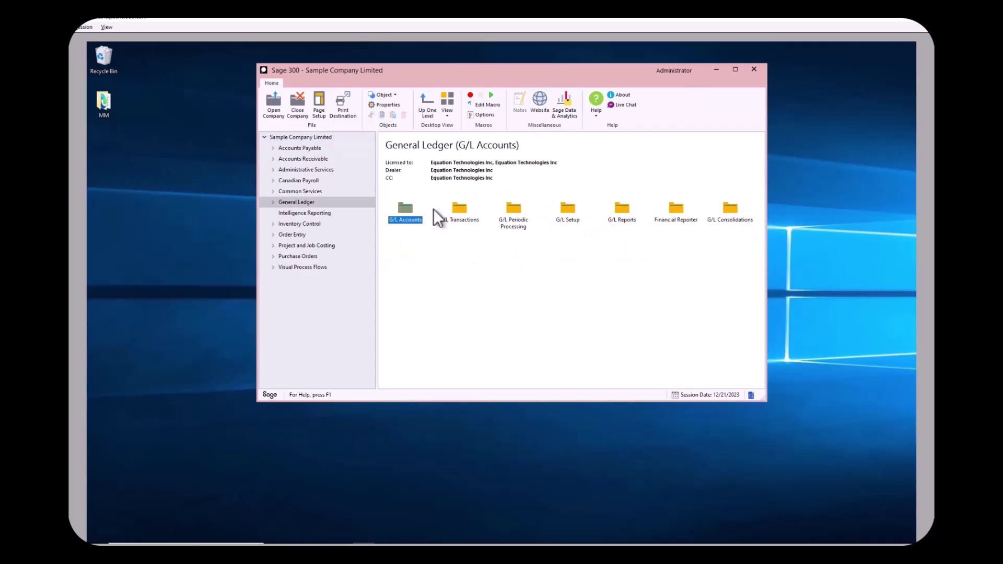
pyautogui.doubleClick(405, 212)
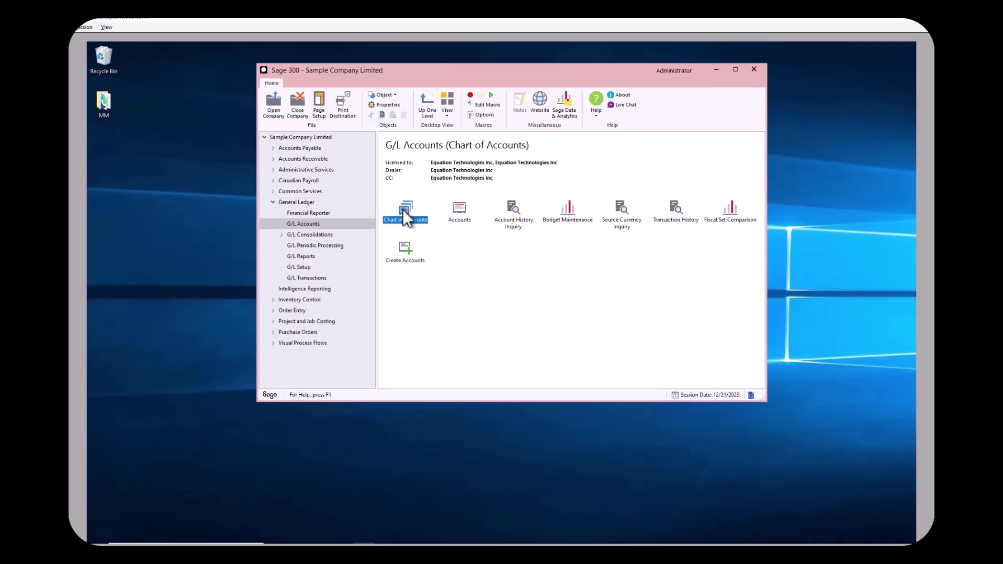
pyautogui.doubleClick(461, 210)
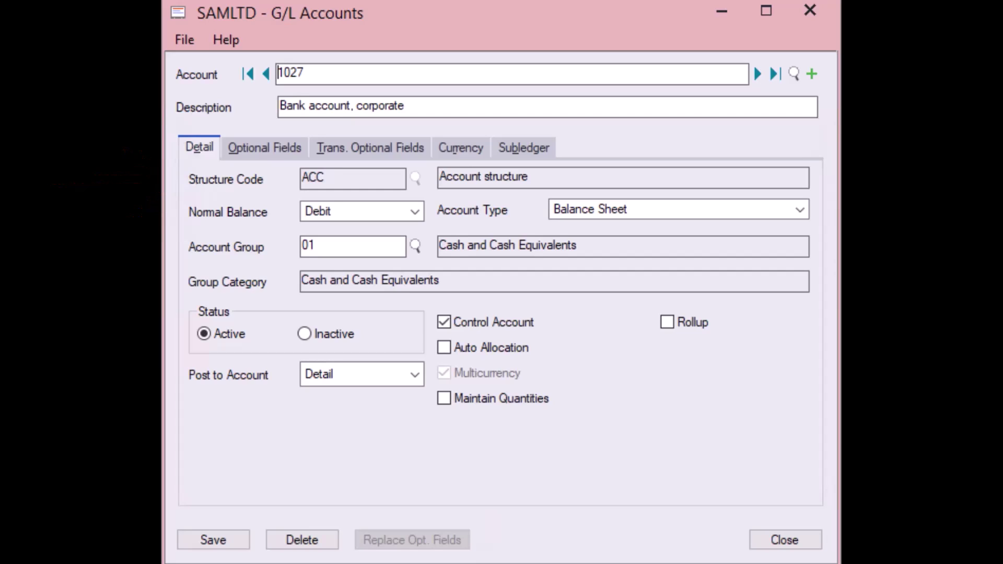
pyautogui.click(405, 106)
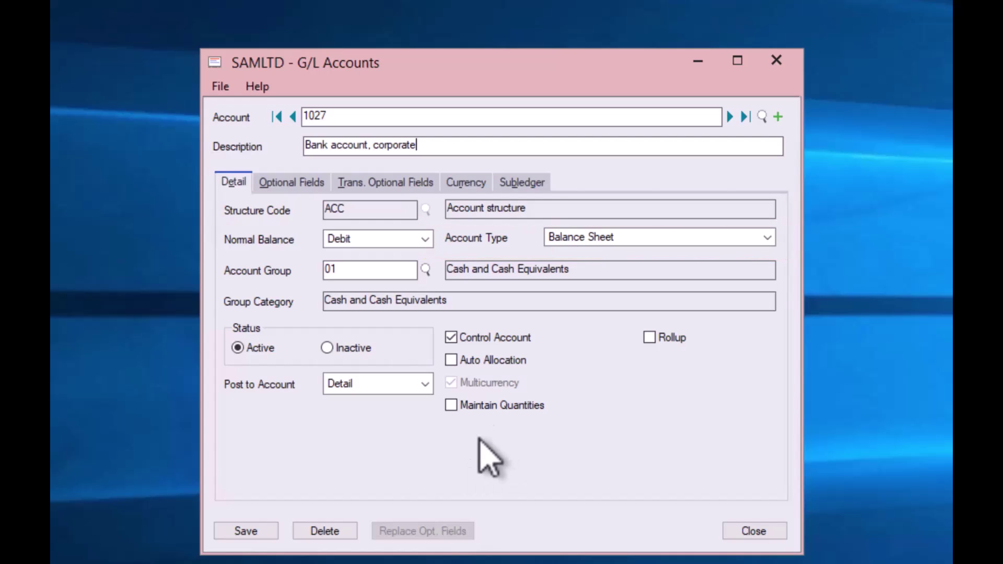
pyautogui.click(766, 237)
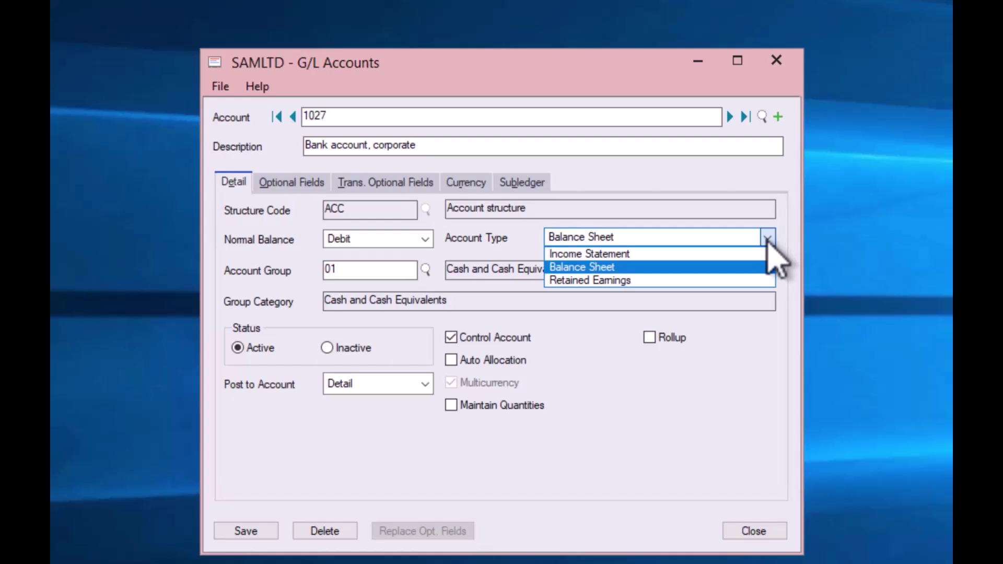
pyautogui.click(771, 207)
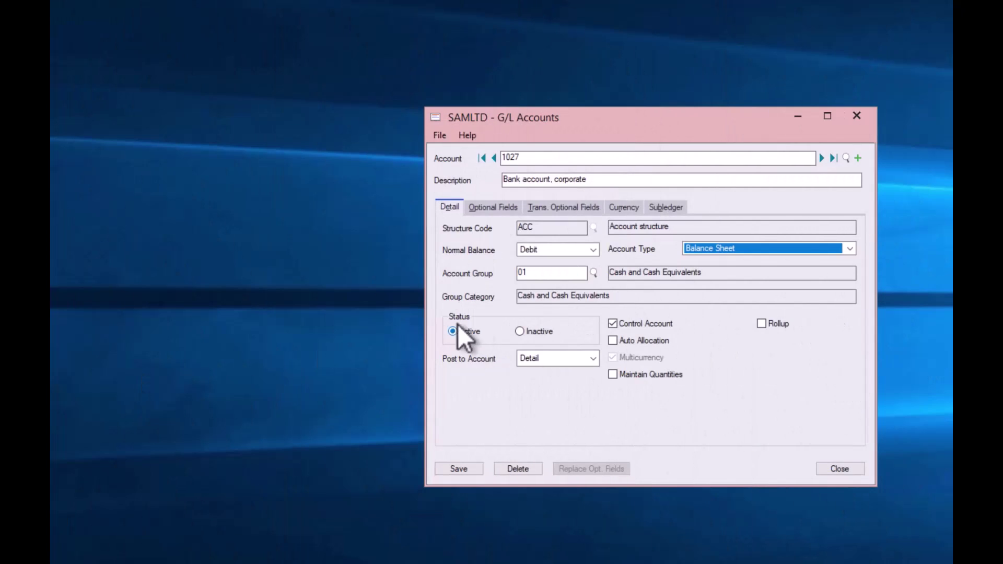
pyautogui.click(594, 272)
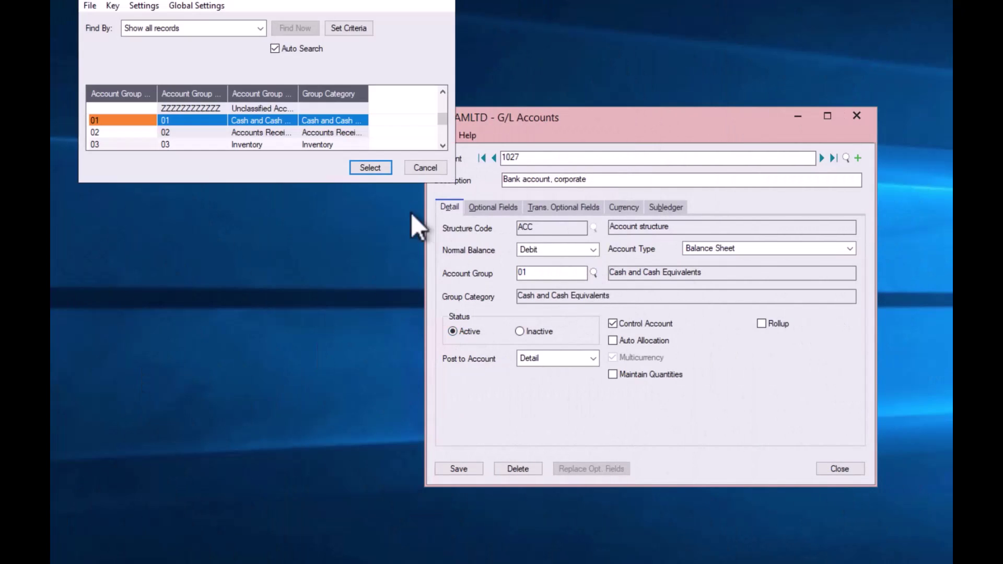
pyautogui.moveTo(335, 199); pyautogui.dragTo(337, 548)
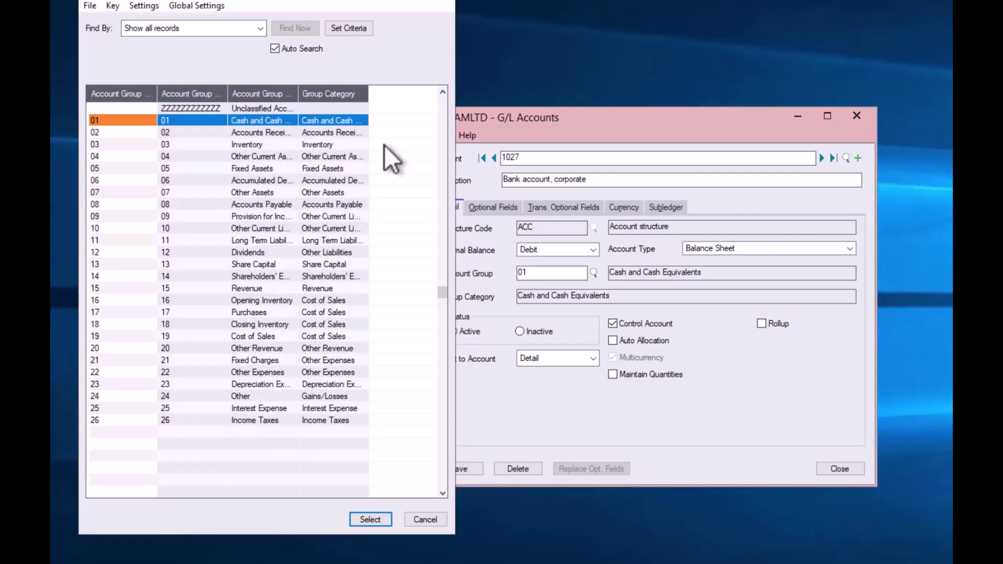
pyautogui.click(445, 1)
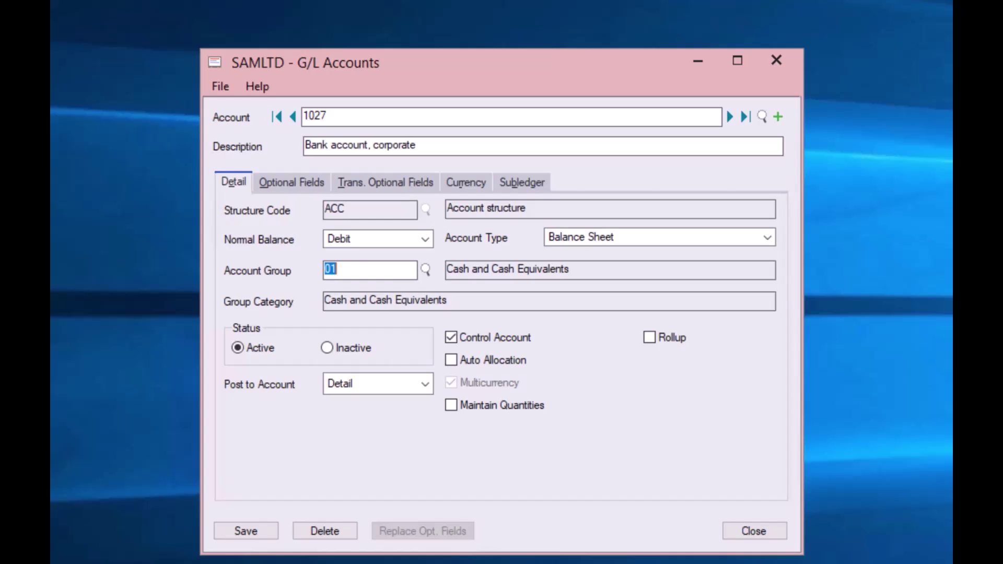
pyautogui.click(425, 384)
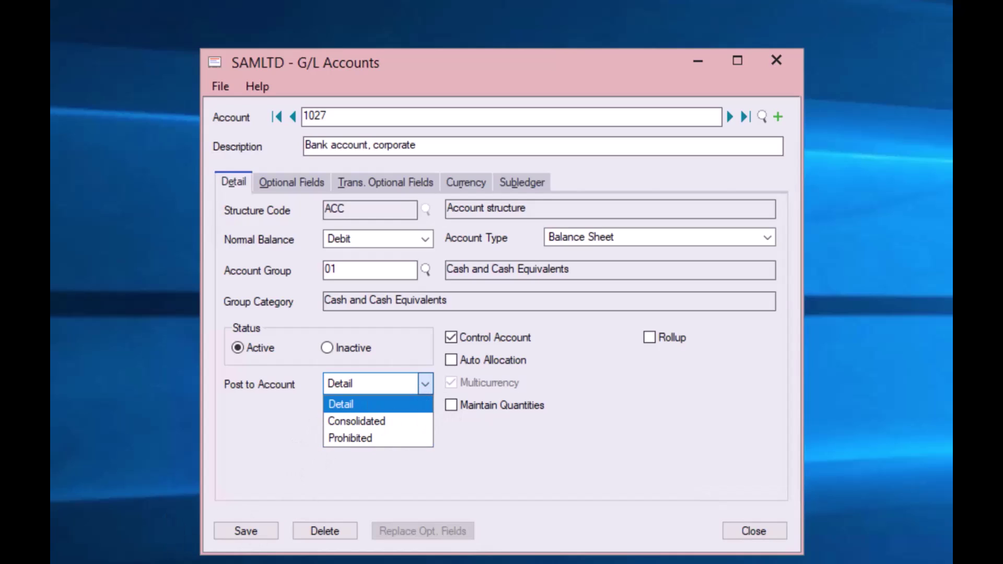
pyautogui.press('Escape')
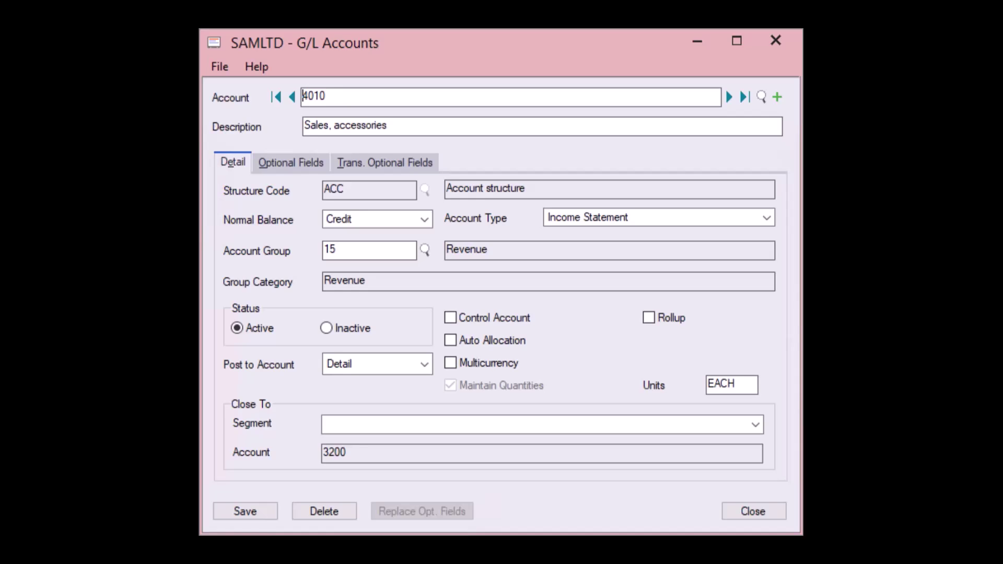
# Step through account 4010's Optional Fields and then Trans. Optional Fields tabs.
pyautogui.hotkey('ctrl', 'Tab')
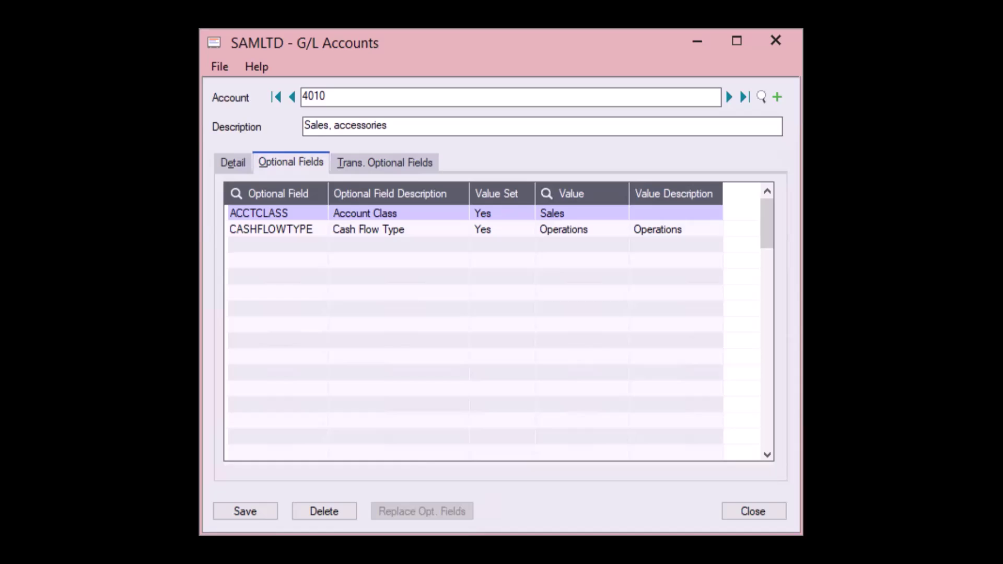
pyautogui.hotkey('ctrl', 'Tab')
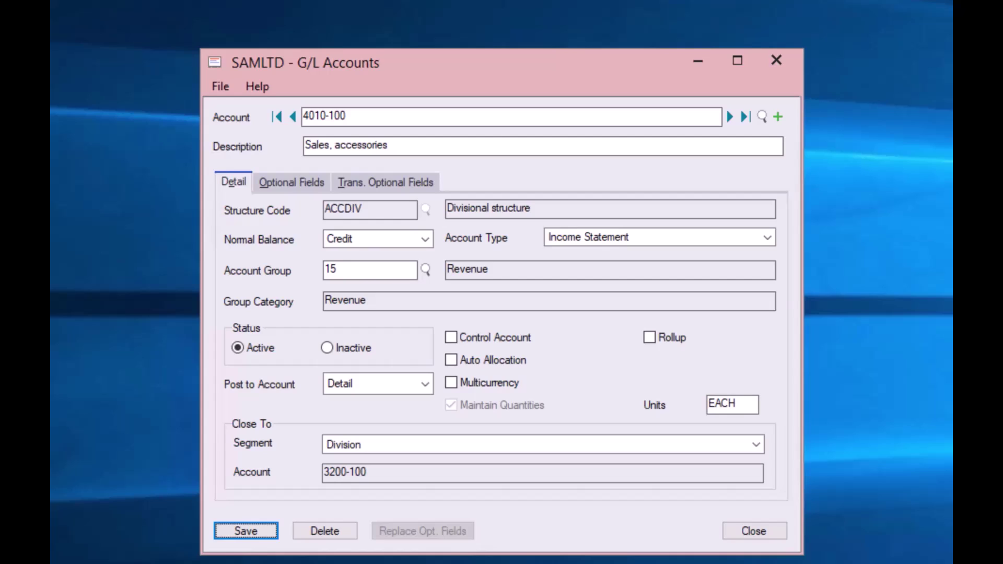
# Create a new blank G/L account record with the New button.
pyautogui.click(778, 117)
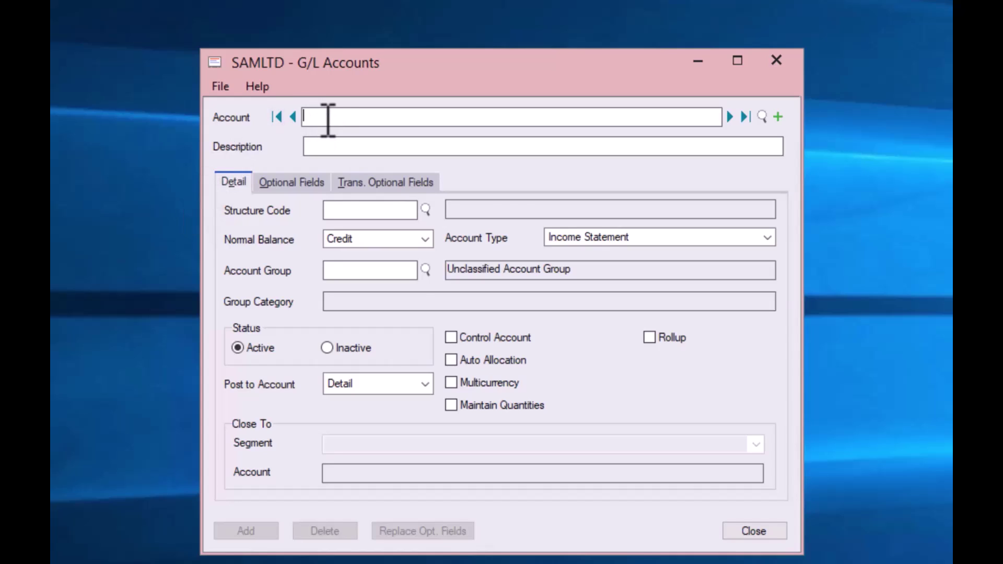
# Load account 2000, Bank operating loan, into the G/L Accounts window.
pyautogui.write('2000')
pyautogui.press('Tab')
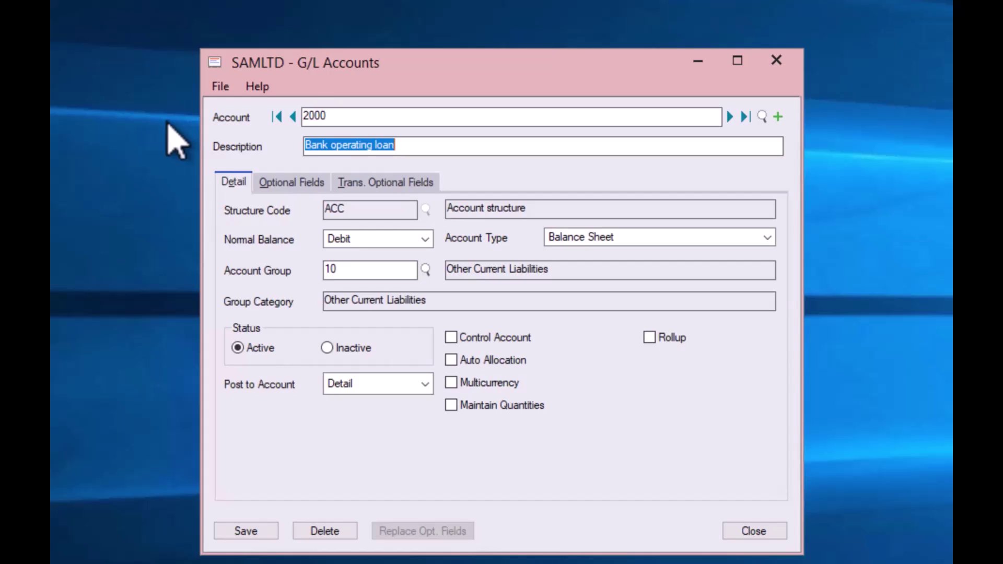
# Change the account number from 2000 to 2005 and enter the description 'Notes Payable'.
pyautogui.click(353, 117)
pyautogui.press('BackSpace')
pyautogui.write('5')
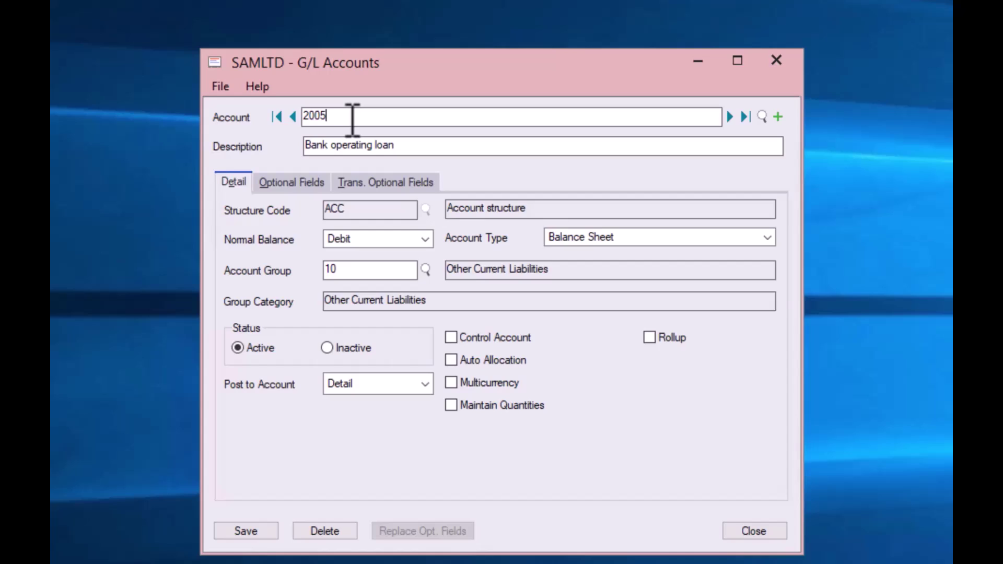
pyautogui.press('Tab')
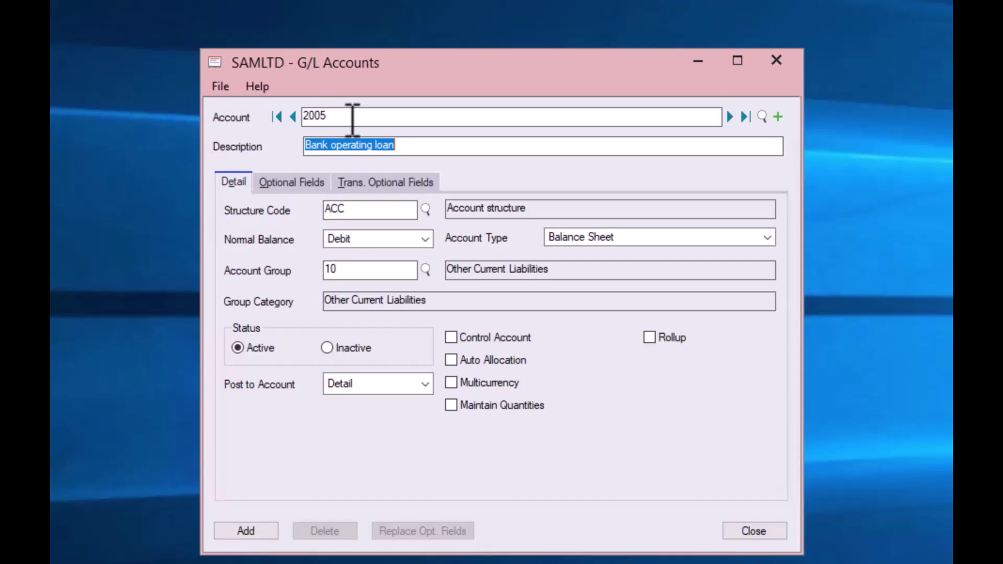
pyautogui.write('N')
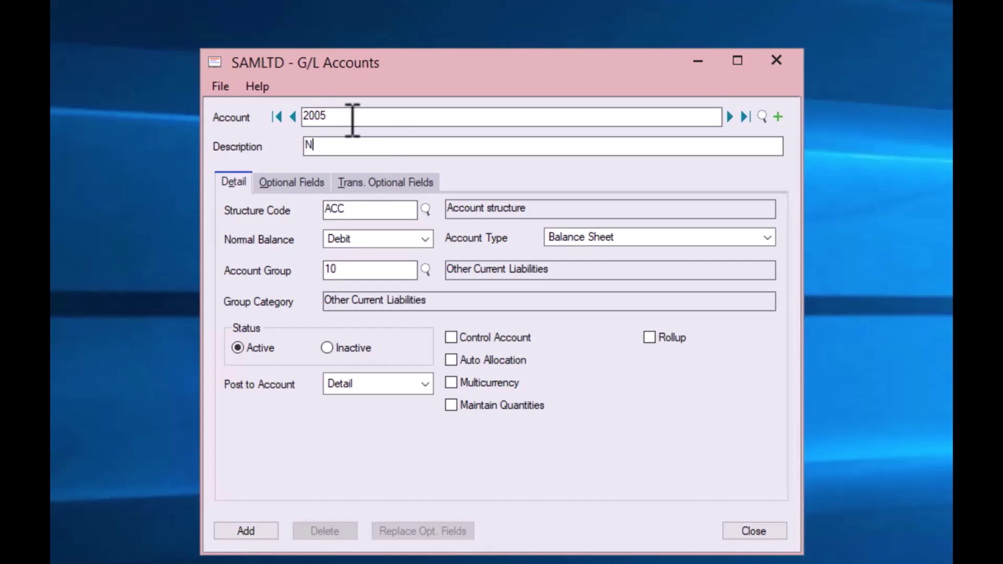
pyautogui.write('otes Payable')
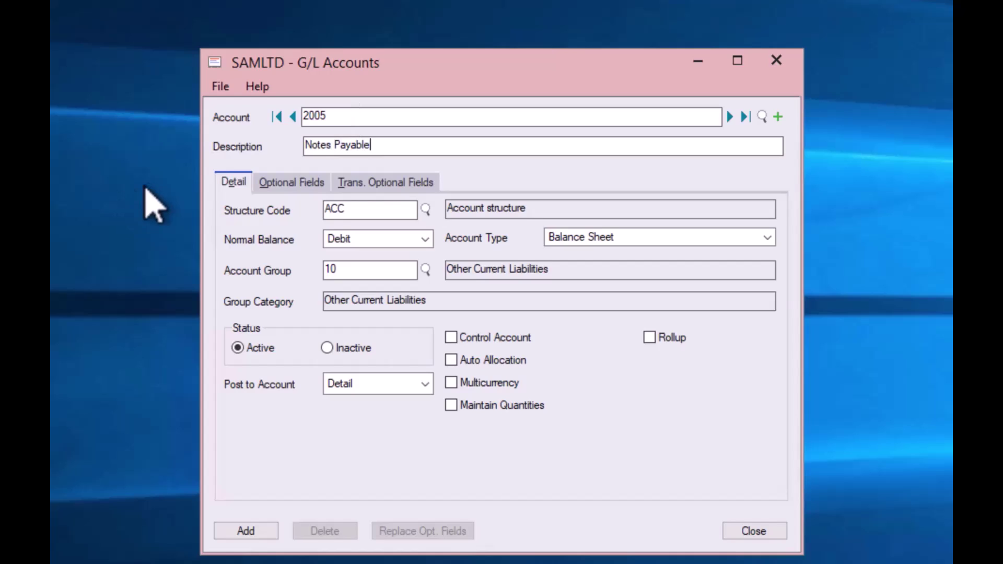
pyautogui.click(286, 181)
pyautogui.click(364, 179)
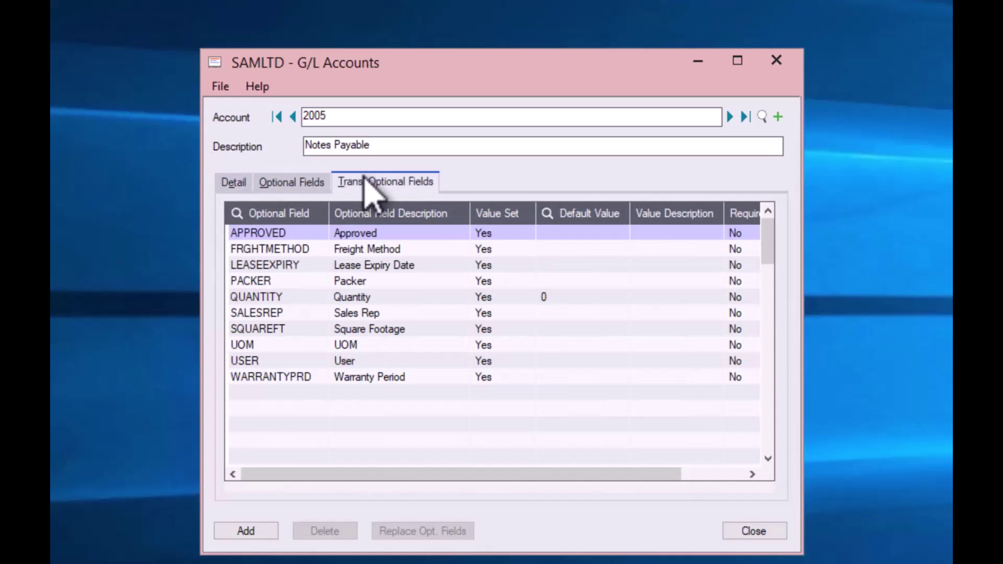
pyautogui.click(230, 181)
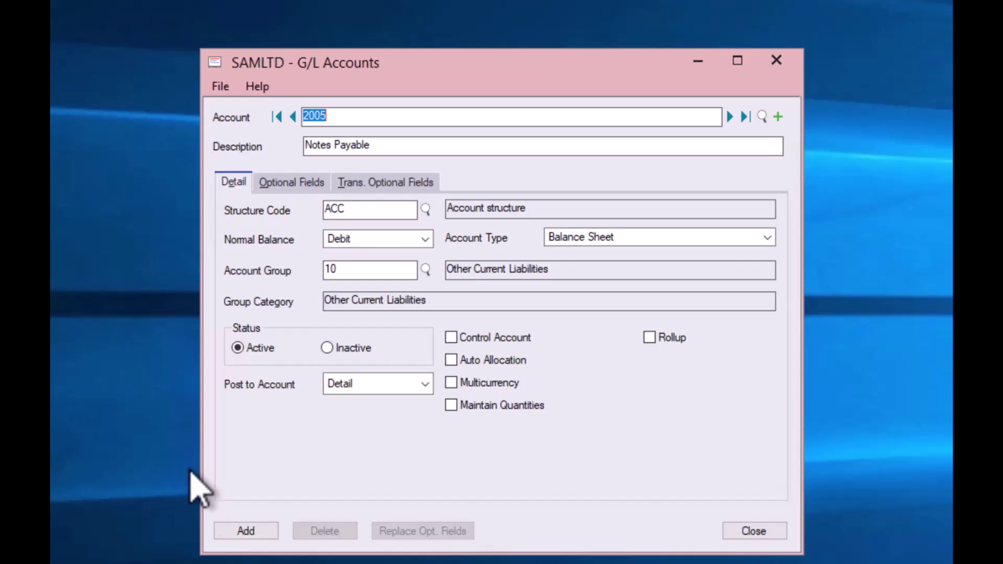
# Add account 2005 Notes Payable, then set its status to Inactive and save.
pyautogui.click(243, 533)
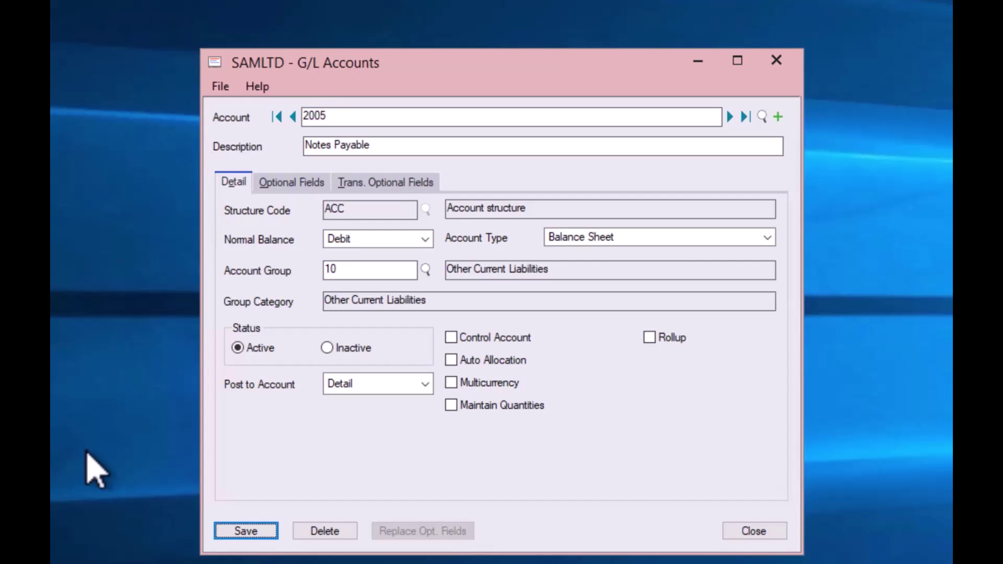
pyautogui.click(337, 348)
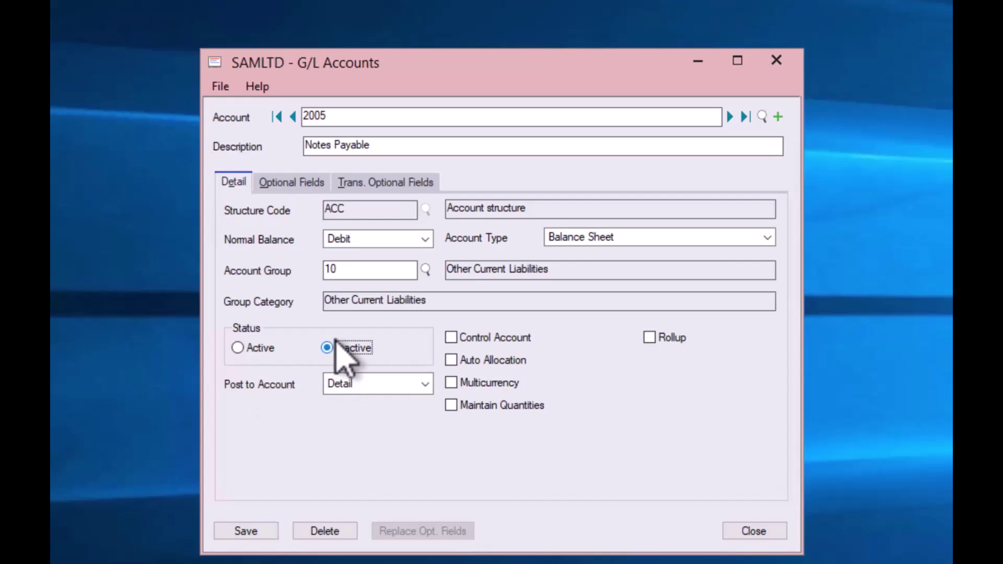
pyautogui.click(238, 531)
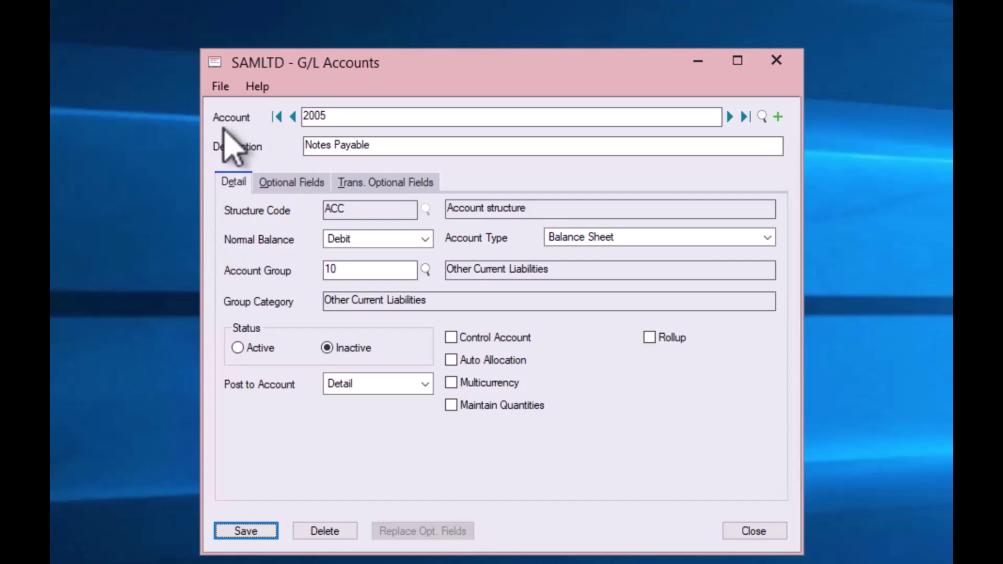
pyautogui.click(221, 88)
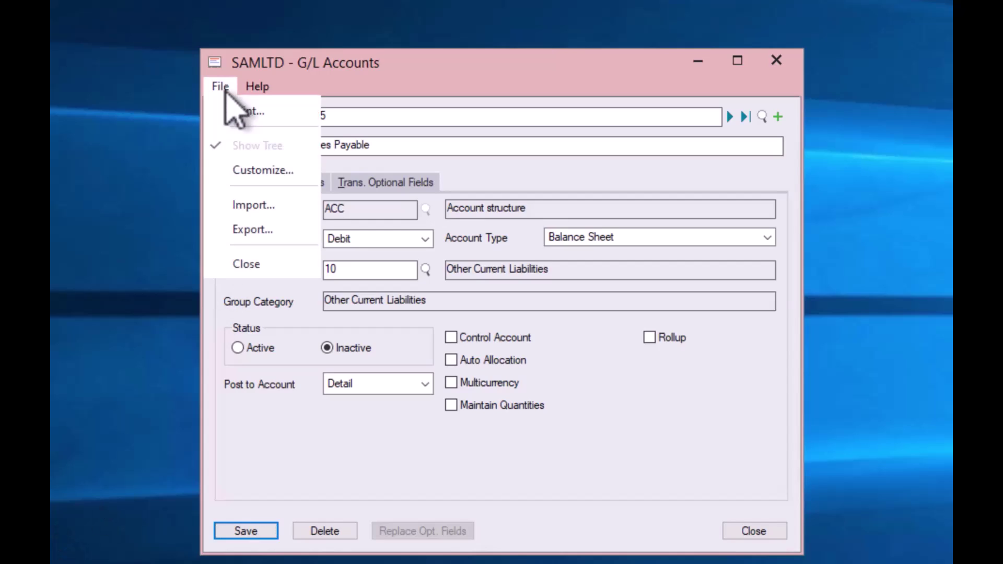
pyautogui.click(311, 207)
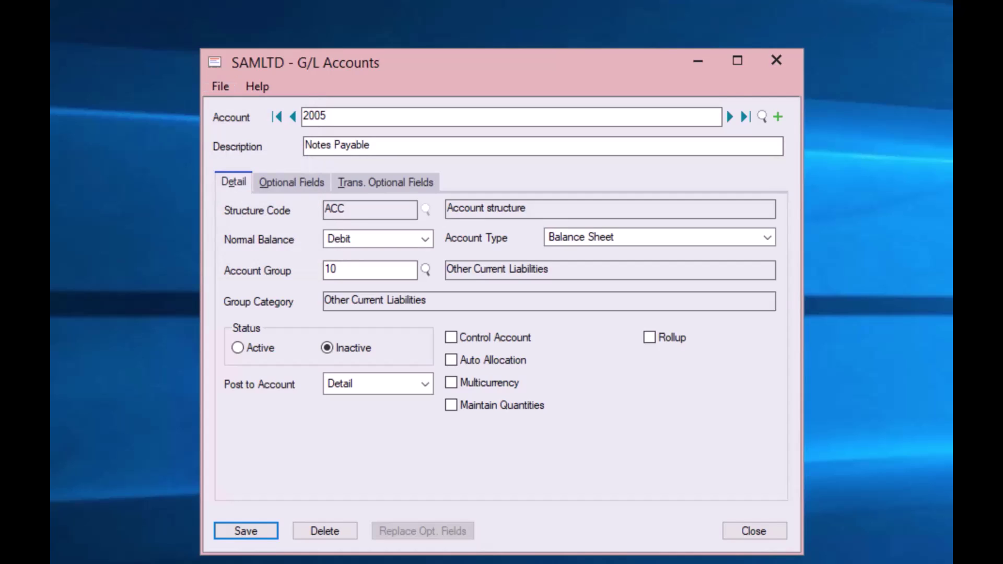